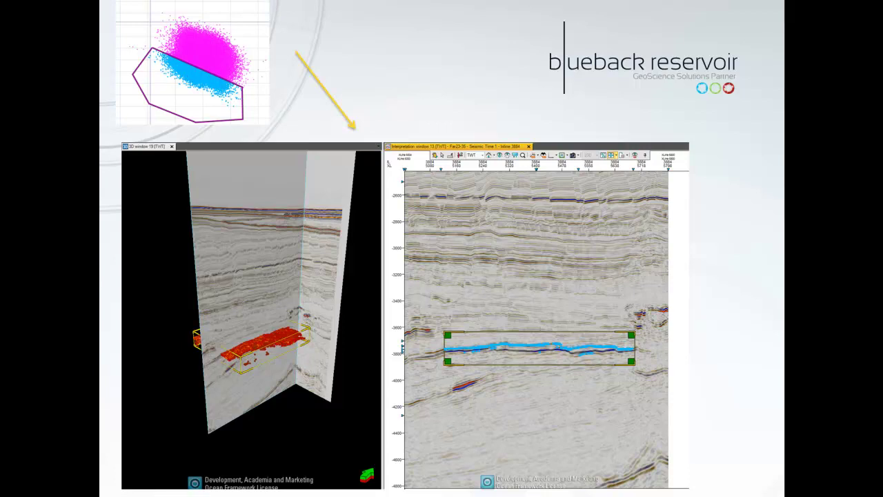
Step: Leave the slide show, switch to Petrel and create a new 3D window with its domain set to TWT
{"action": "key", "text": "Escape"}
{"action": "left_click", "coordinate": [811, 2]}
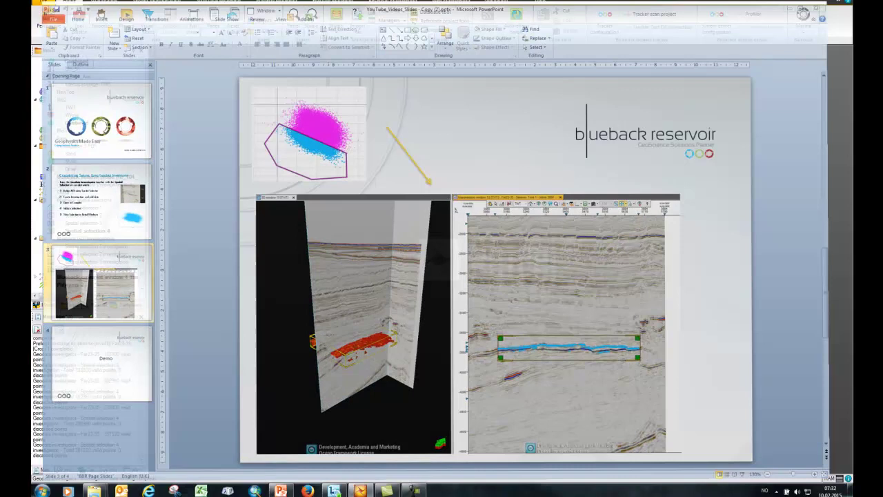
{"action": "left_click", "coordinate": [268, 12]}
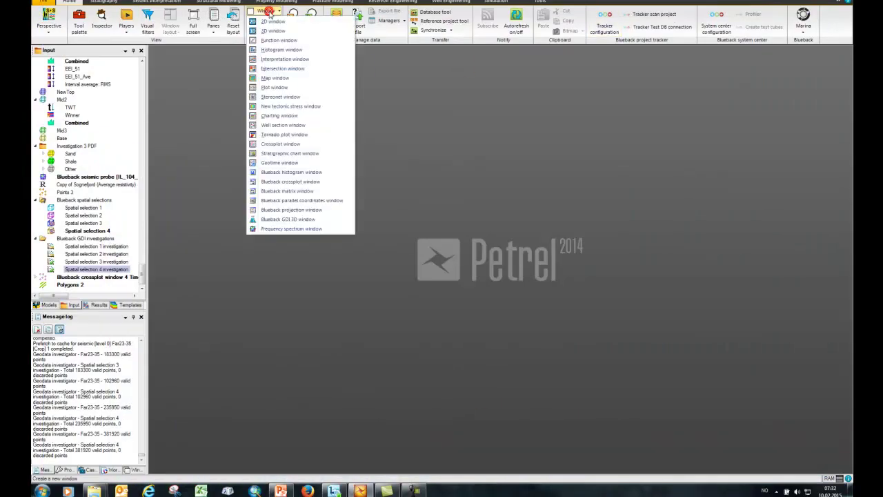
{"action": "left_click", "coordinate": [271, 30]}
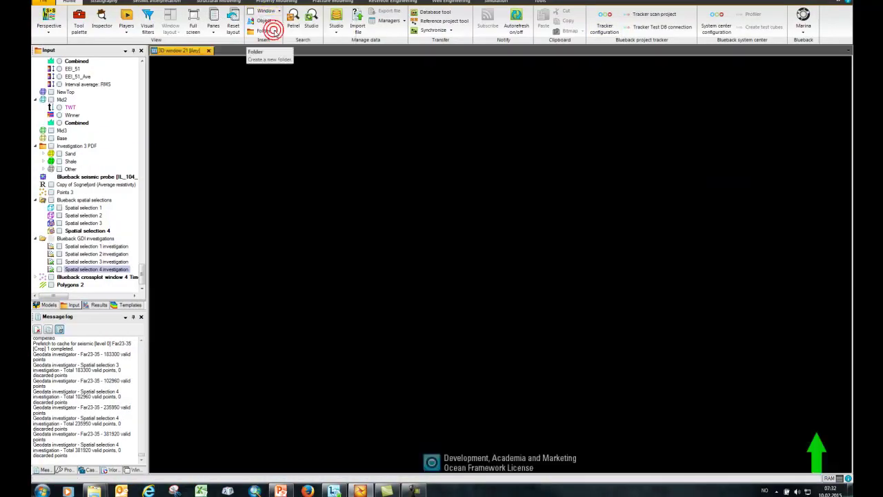
{"action": "left_click", "coordinate": [442, 60]}
{"action": "left_click", "coordinate": [444, 78]}
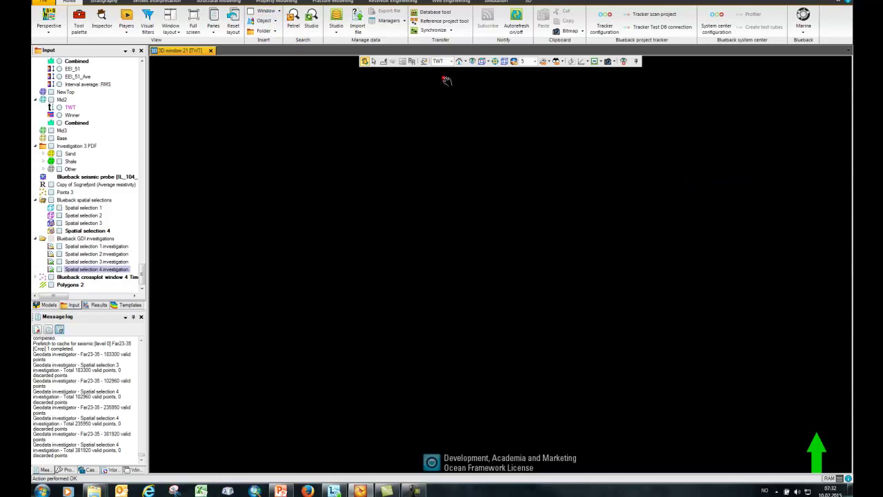
Step: Display the Inline 3552 and XLine 5800 sections of the Far23-35 seismic cube in the 3D window
{"action": "left_click_drag", "start_coordinate": [141, 272], "coordinate": [142, 64]}
{"action": "left_click", "coordinate": [75, 139]}
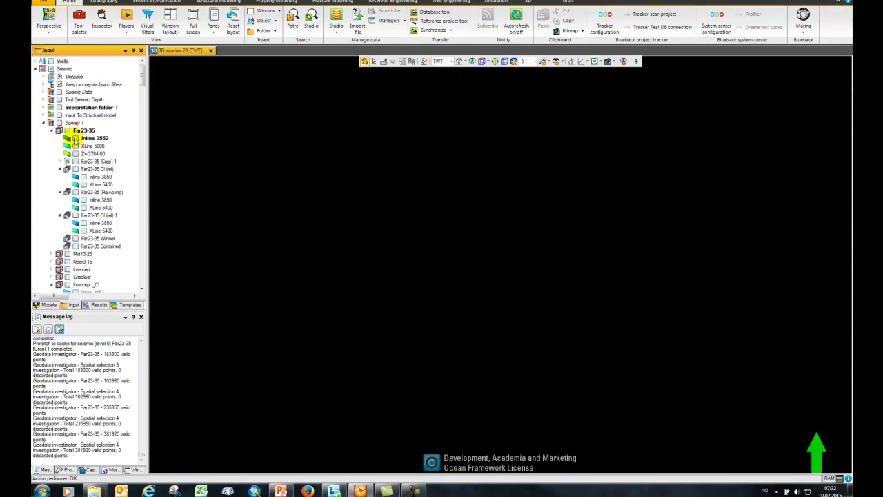
{"action": "left_click", "coordinate": [75, 146]}
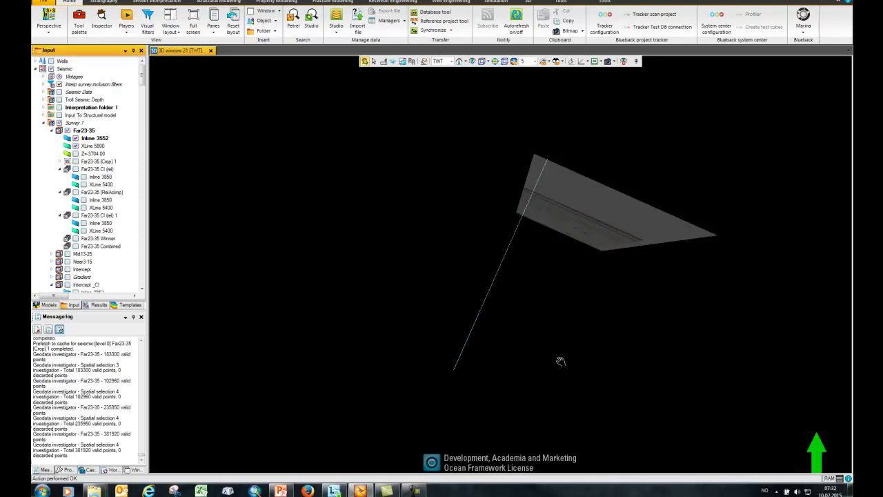
Step: Move the displayed Far23-35 seismic sections to Inline 3844 and XLine 5582
{"action": "left_click_drag", "start_coordinate": [561, 361], "coordinate": [479, 249]}
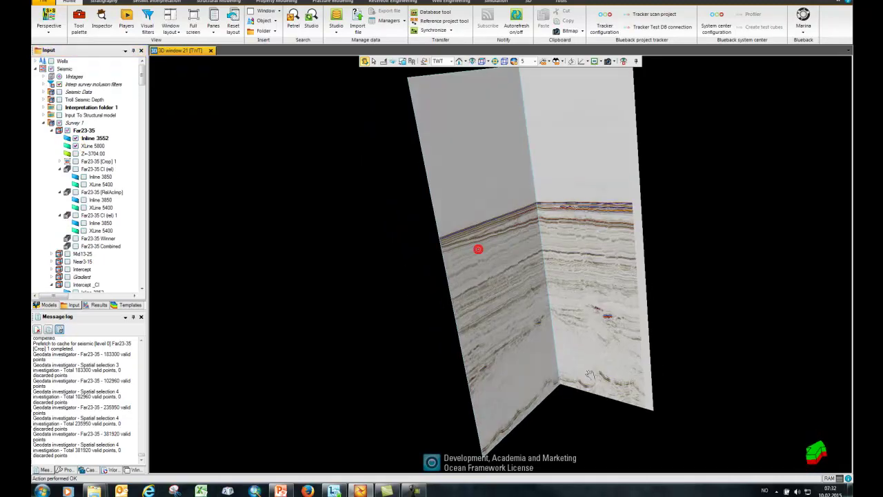
{"action": "left_click_drag", "start_coordinate": [590, 374], "coordinate": [522, 338]}
{"action": "scroll", "coordinate": [538, 339], "scroll_direction": "down", "scroll_amount": 3}
{"action": "scroll", "coordinate": [515, 314], "scroll_direction": "up", "scroll_amount": 3}
{"action": "left_click", "coordinate": [522, 311]}
{"action": "key", "text": "m"}
{"action": "left_click", "coordinate": [550, 305]}
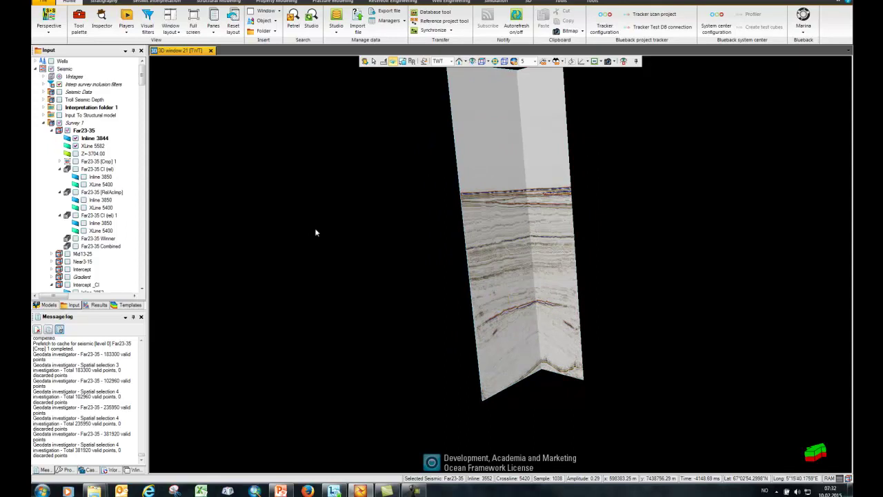
Step: Insert a new Blueback seismic spatial selection on the Far23-35 seismic cube
{"action": "right_click", "coordinate": [88, 129]}
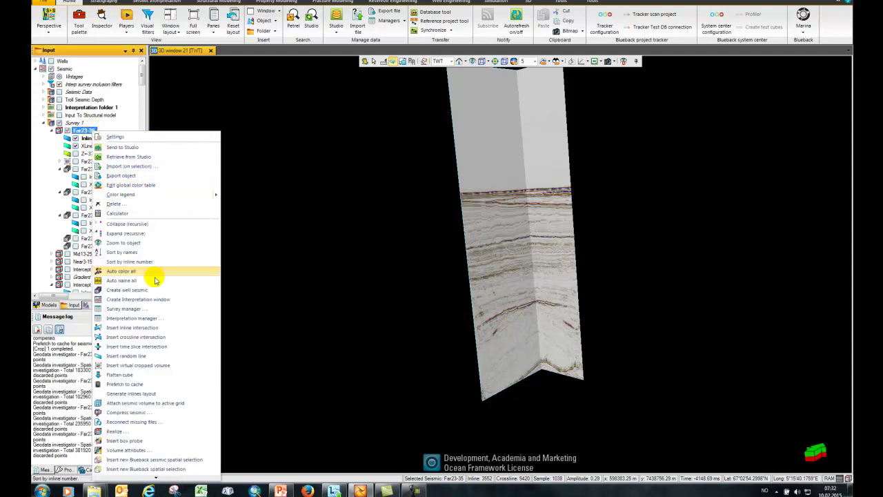
{"action": "left_click", "coordinate": [178, 461]}
{"action": "left_click", "coordinate": [514, 302]}
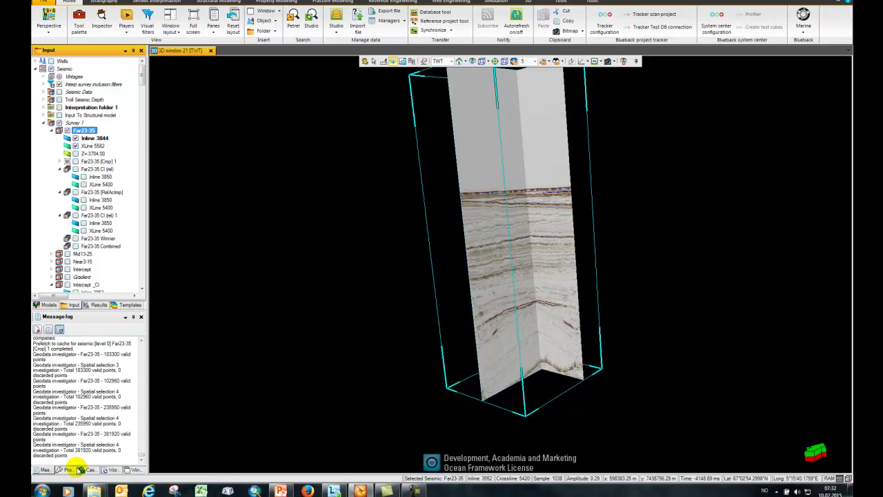
Step: Using the Spatial selector, shrink the selection box vertically from its top and base to a thin interval around the deep bright reflector
{"action": "left_click", "coordinate": [72, 470]}
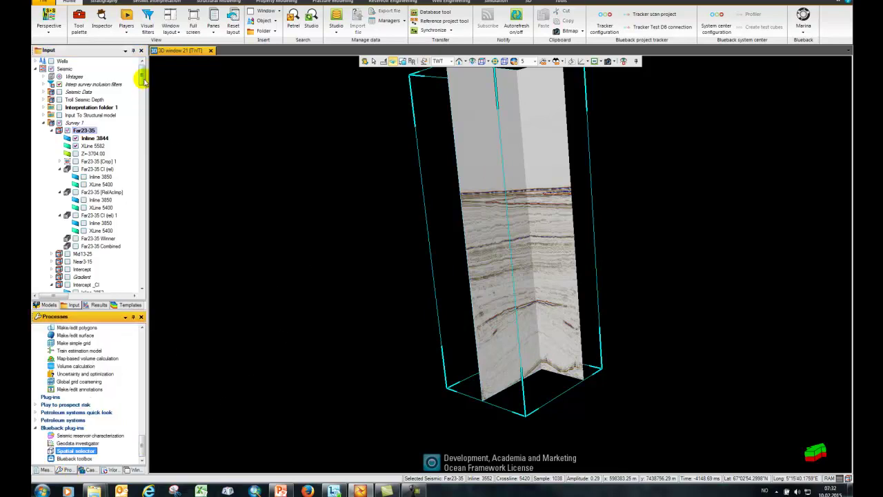
{"action": "left_click", "coordinate": [552, 116]}
{"action": "key", "text": "v"}
{"action": "scroll", "coordinate": [551, 116], "scroll_direction": "down", "scroll_amount": 2}
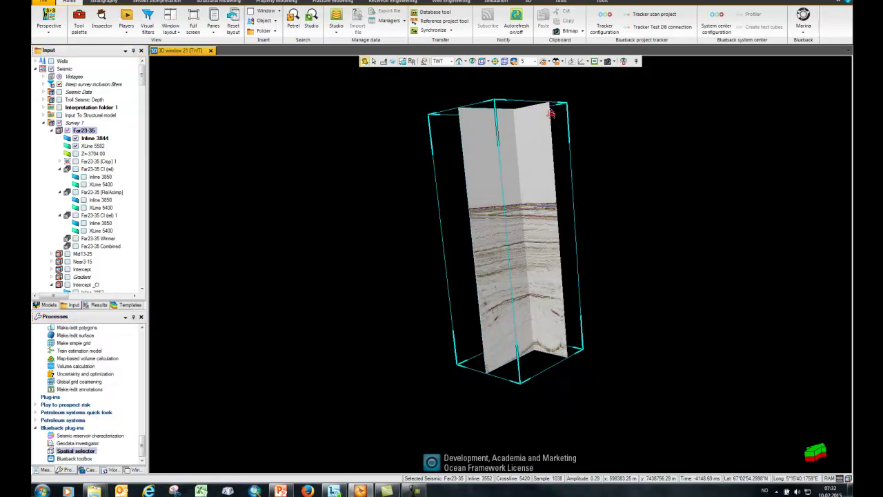
{"action": "key", "text": "Escape"}
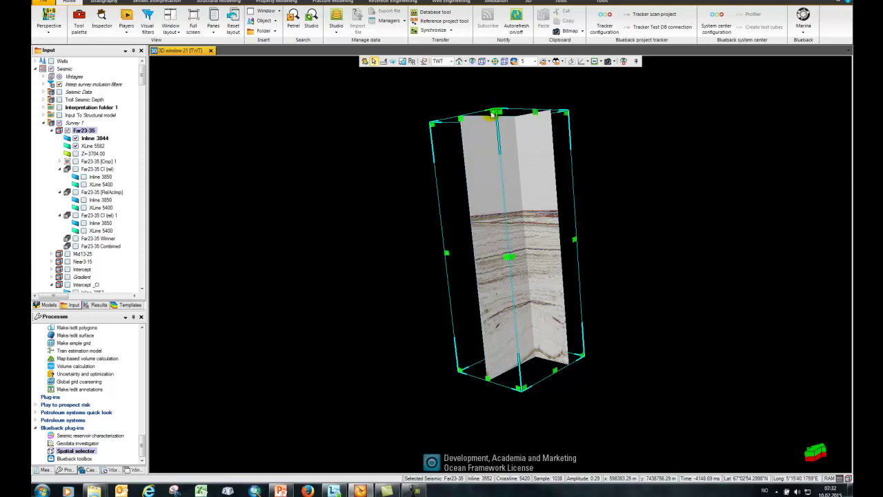
{"action": "left_click_drag", "start_coordinate": [502, 118], "coordinate": [510, 305]}
{"action": "left_click_drag", "start_coordinate": [553, 361], "coordinate": [546, 292]}
{"action": "left_click_drag", "start_coordinate": [554, 331], "coordinate": [554, 325]}
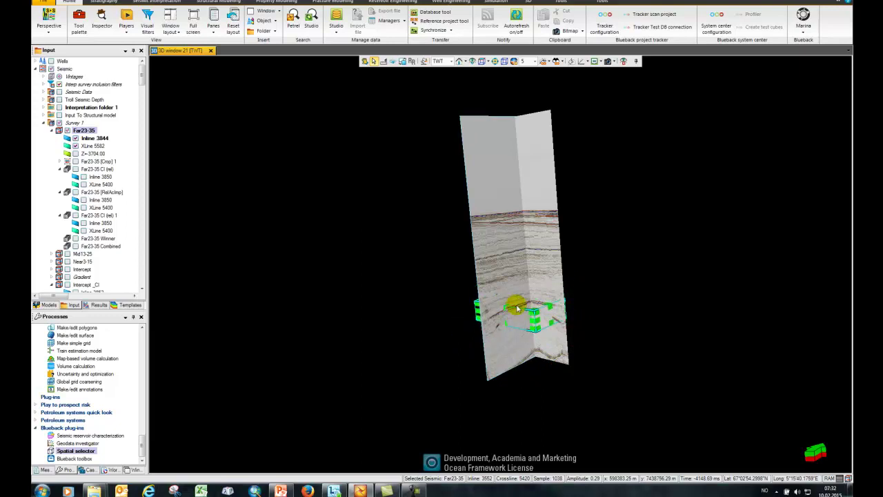
Step: Move the inline section to Inline 3502 and narrow the selection box laterally from its low-inline side
{"action": "left_click", "coordinate": [507, 303]}
{"action": "key", "text": "m"}
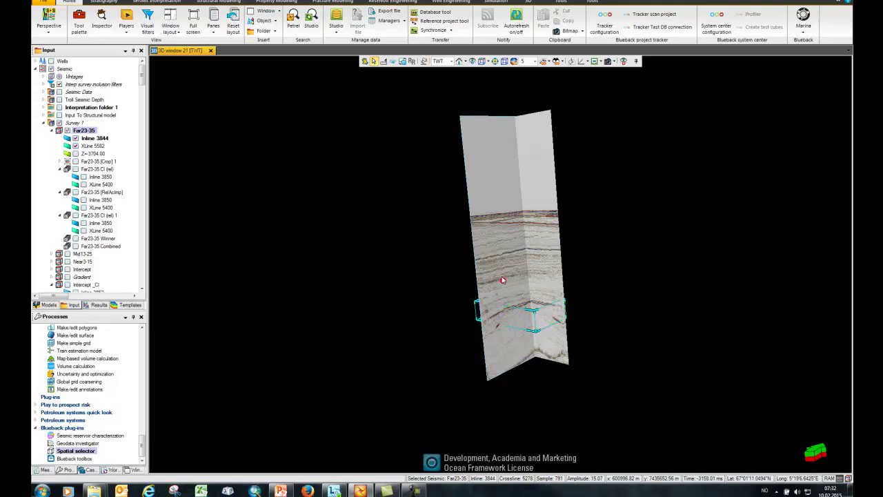
{"action": "left_click_drag", "start_coordinate": [502, 280], "coordinate": [465, 265]}
{"action": "mouse_move", "coordinate": [481, 300]}
{"action": "left_mouse_down"}
{"action": "mouse_move", "coordinate": [497, 304]}
{"action": "mouse_move", "coordinate": [476, 280]}
{"action": "mouse_move", "coordinate": [523, 315]}
{"action": "mouse_move", "coordinate": [518, 308]}
{"action": "left_mouse_up"}
{"action": "key", "text": "p"}
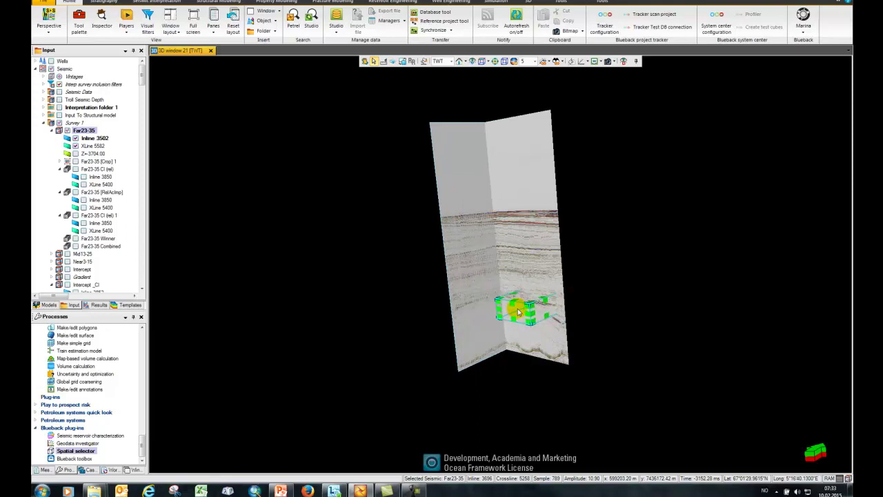
Step: Review the geometry settings of Spatial selection 5, including its inline, crossline and time ranges and vertical limits
{"action": "left_click_drag", "start_coordinate": [142, 80], "coordinate": [141, 273]}
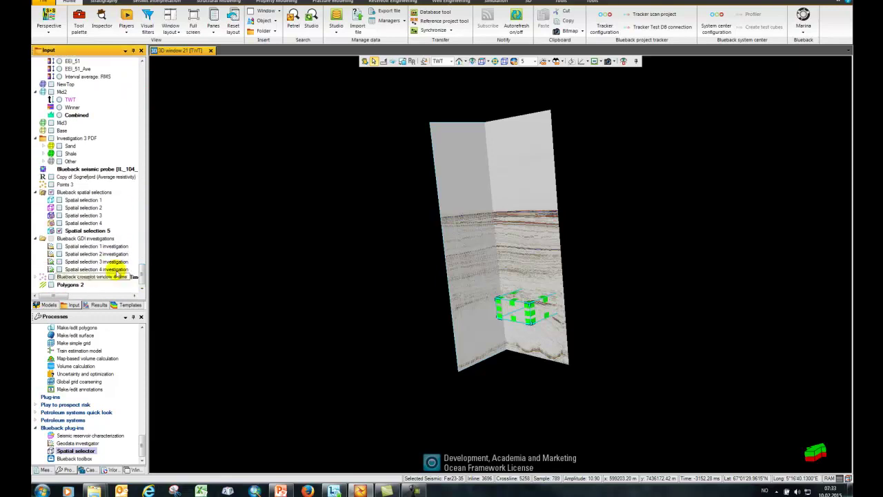
{"action": "double_click", "coordinate": [100, 232]}
{"action": "left_click_drag", "start_coordinate": [248, 90], "coordinate": [372, 138]}
{"action": "left_click", "coordinate": [328, 150]}
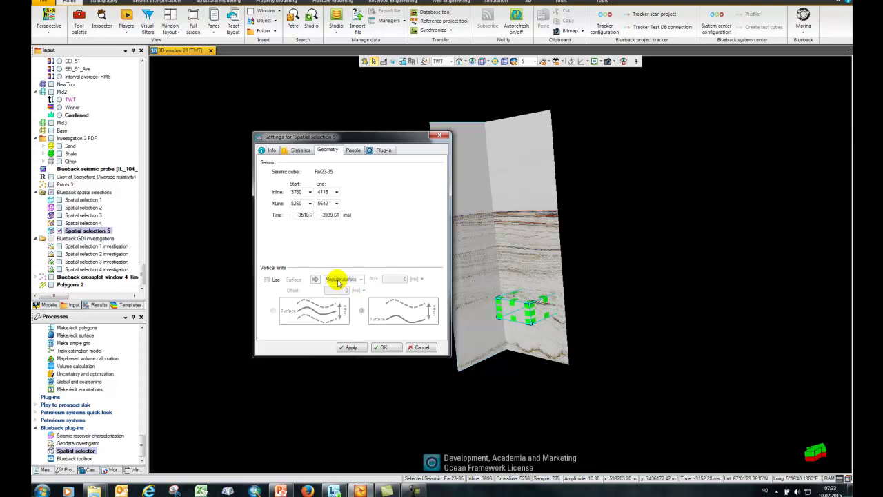
{"action": "left_click", "coordinate": [443, 136]}
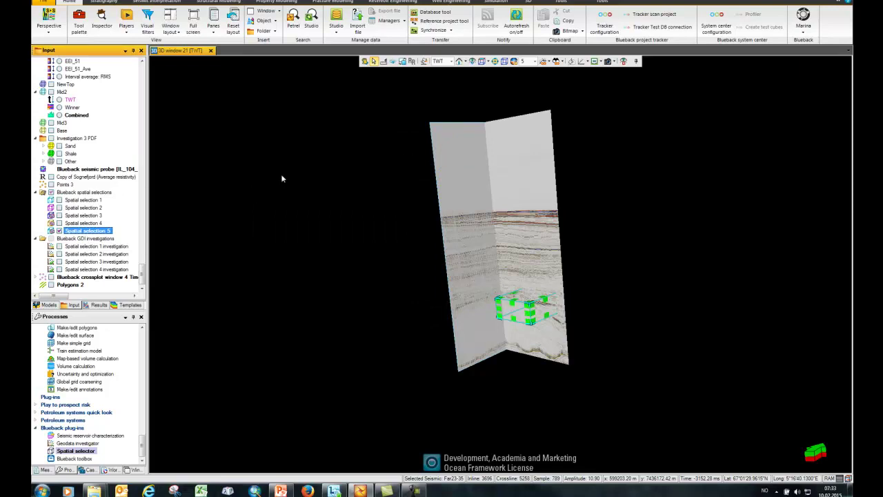
Step: Create a GDI investigation from Spatial selection 5 and select its Far23-35 data set
{"action": "right_click", "coordinate": [101, 233]}
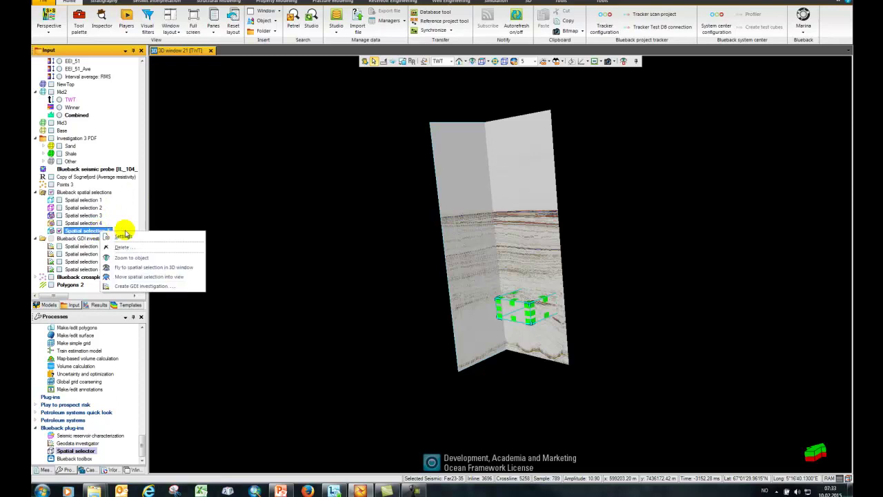
{"action": "left_click", "coordinate": [169, 287]}
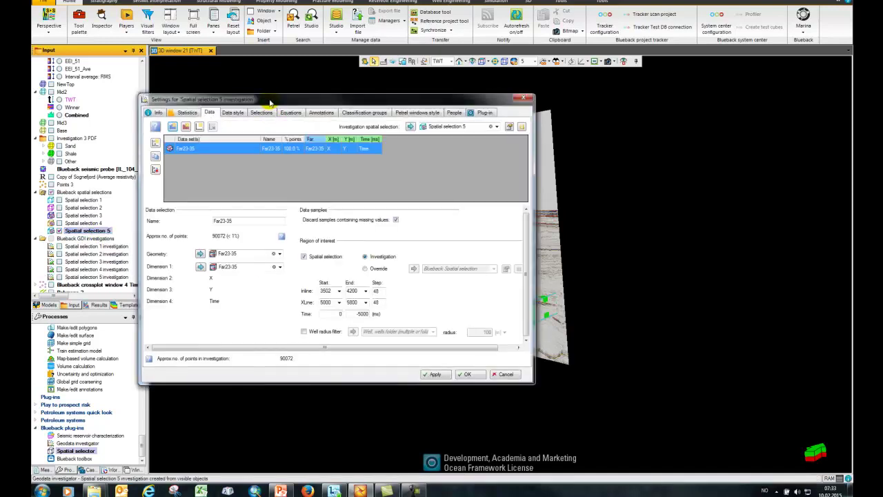
{"action": "left_click_drag", "start_coordinate": [270, 100], "coordinate": [356, 102]}
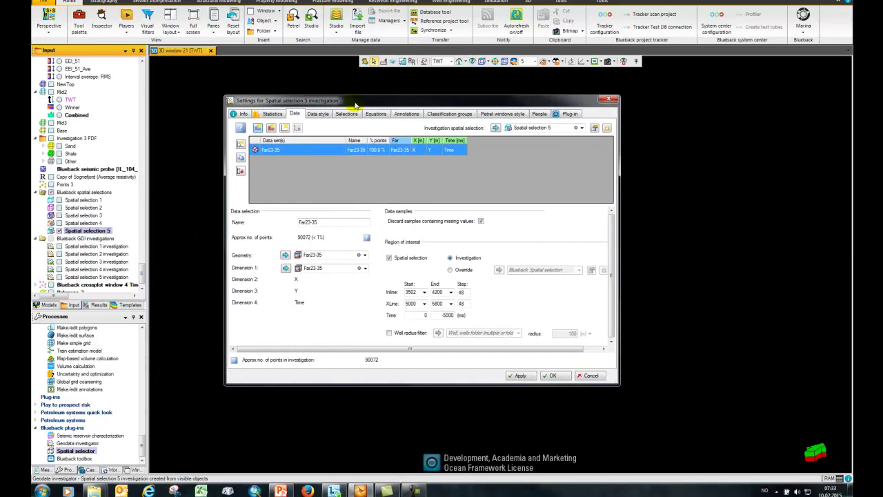
{"action": "left_click", "coordinate": [296, 147]}
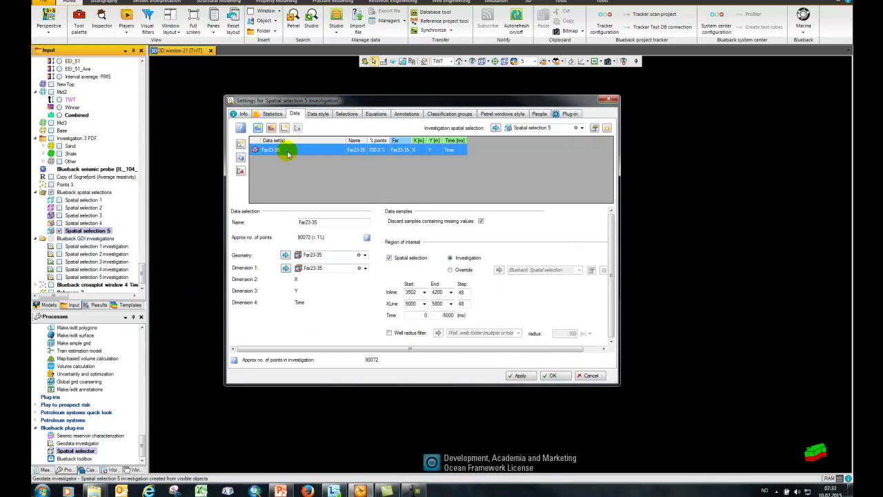
Step: Add two continuous dimensions to the investigation, assigning Intercept to dimension 5 and Gradient to dimension 6
{"action": "left_click", "coordinate": [258, 129]}
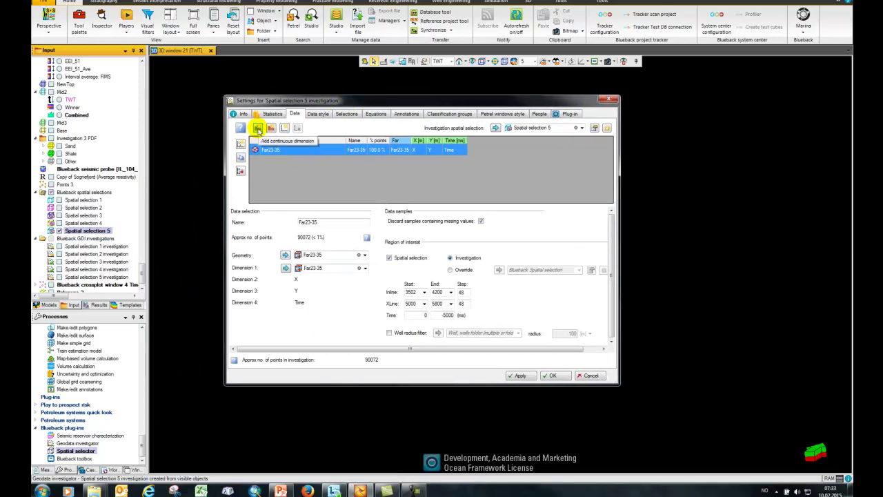
{"action": "left_click", "coordinate": [366, 315]}
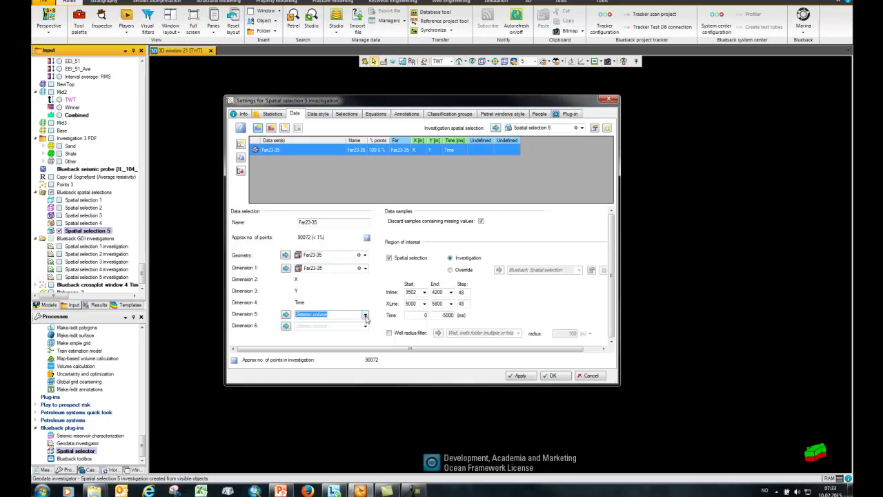
{"action": "left_click", "coordinate": [334, 54]}
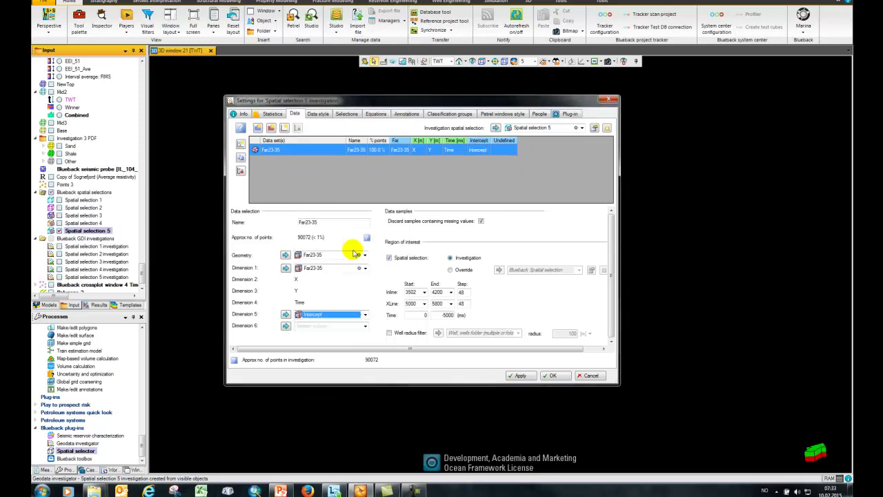
{"action": "left_click", "coordinate": [365, 328]}
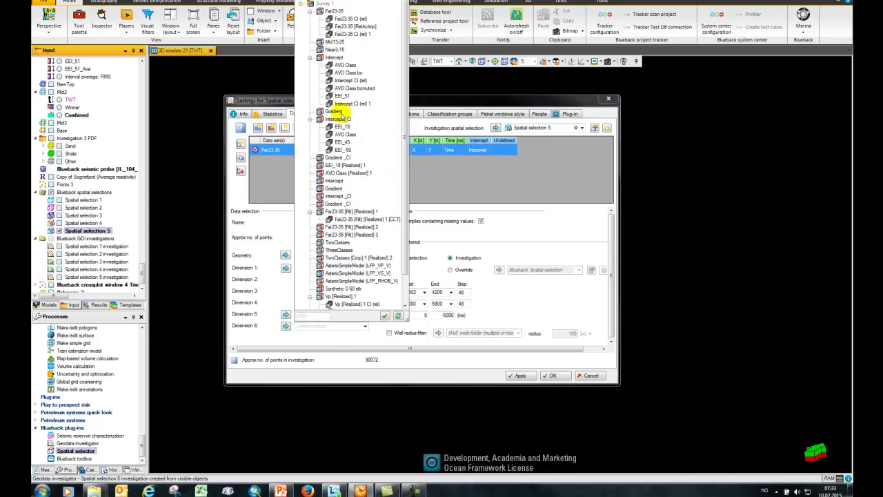
{"action": "left_click", "coordinate": [333, 111]}
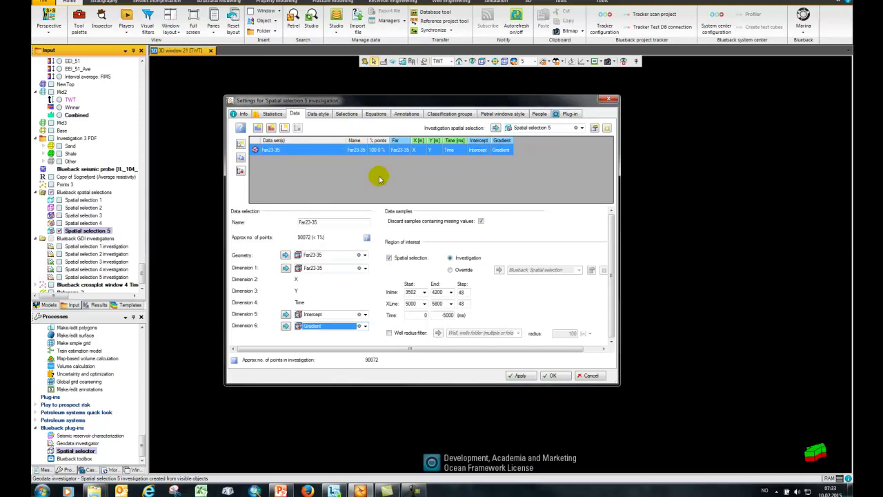
Step: Set the inline and crossline sampling steps to 5 and accept the investigation settings
{"action": "left_click", "coordinate": [464, 293]}
{"action": "type", "text": "5"}
{"action": "left_click", "coordinate": [462, 304]}
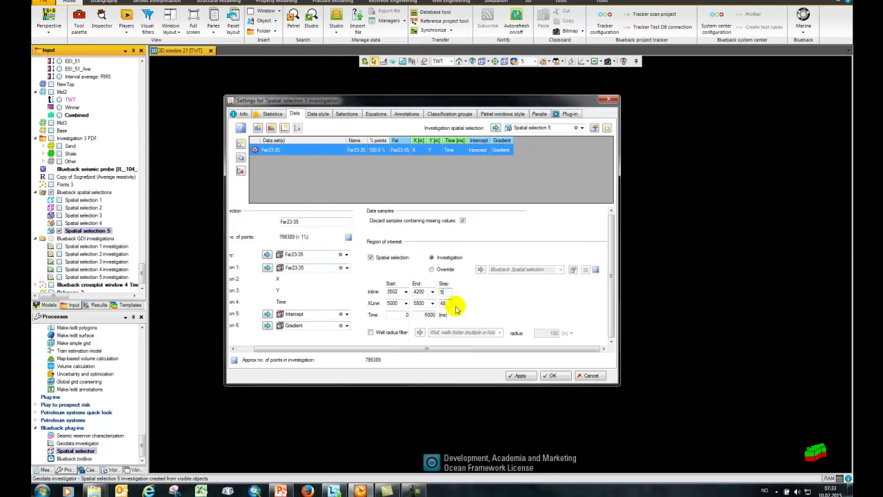
{"action": "type", "text": "5"}
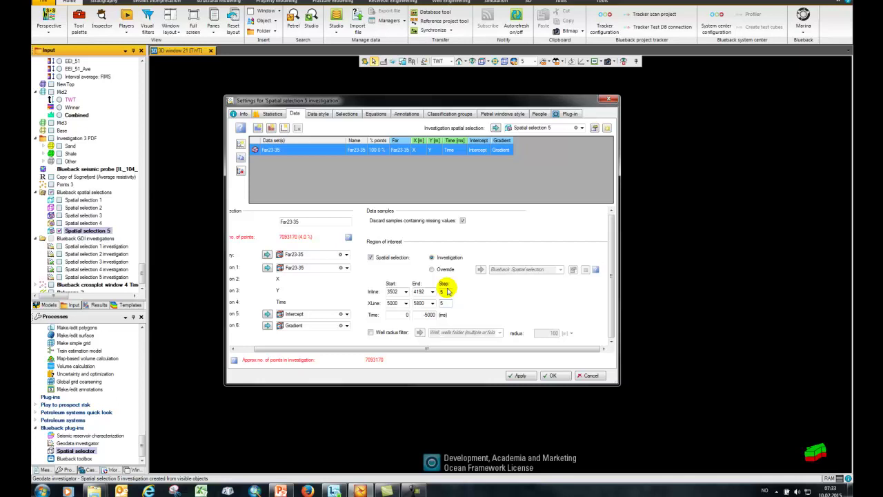
{"action": "left_click", "coordinate": [553, 376]}
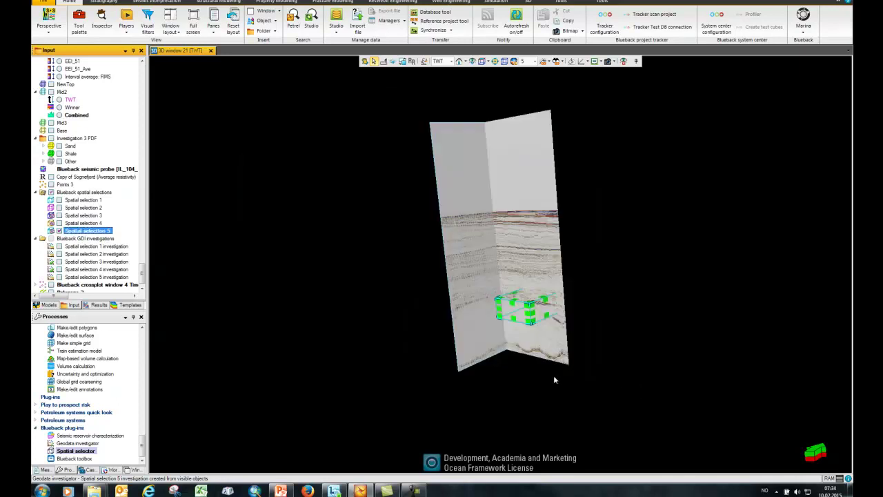
Step: Show the Spatial selection 5 investigation in a Blueback crossplot window
{"action": "left_click_drag", "start_coordinate": [141, 270], "coordinate": [141, 275]}
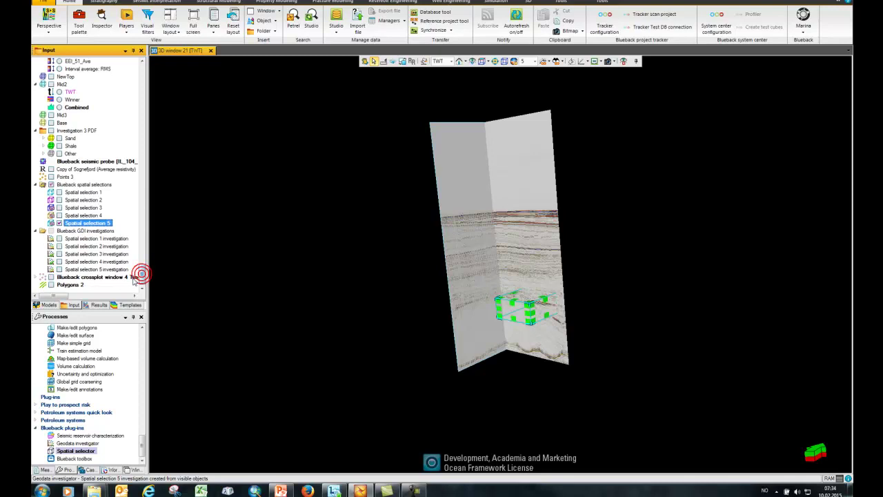
{"action": "right_click", "coordinate": [113, 269]}
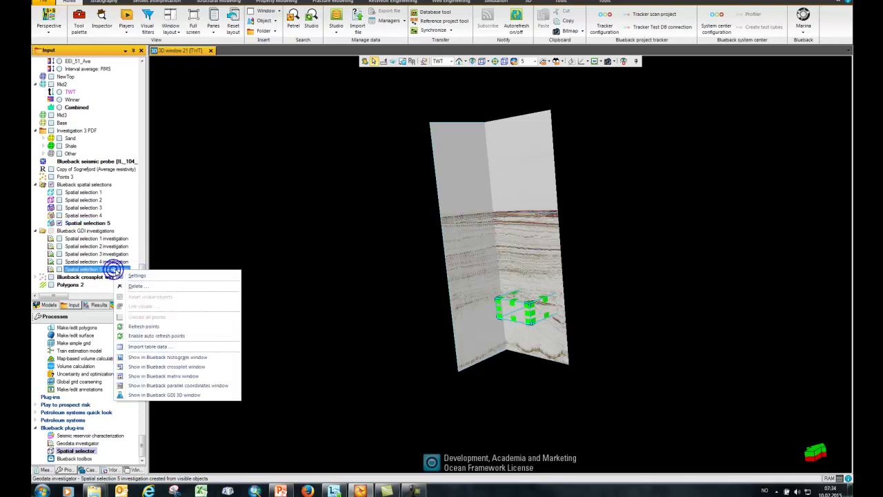
{"action": "left_click", "coordinate": [187, 369]}
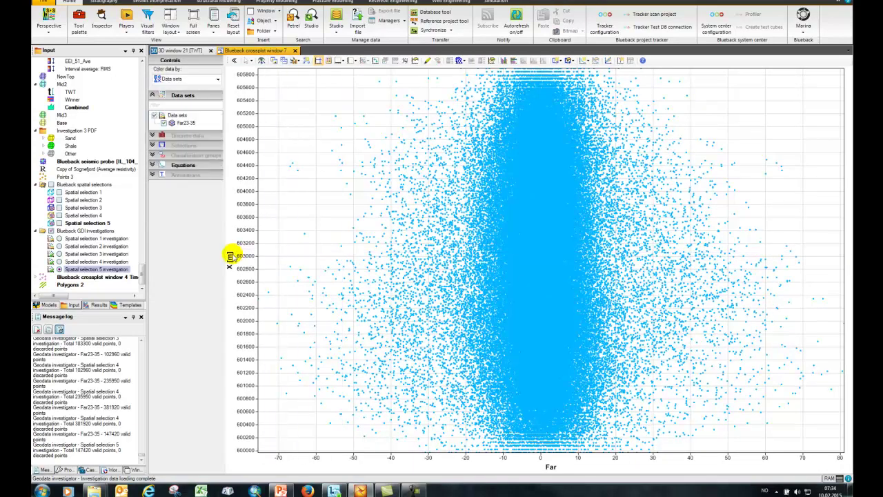
Step: Set the crossplot's vertical axis to Intercept and its horizontal axis to Gradient
{"action": "right_click", "coordinate": [230, 257]}
{"action": "mouse_move", "coordinate": [265, 276]}
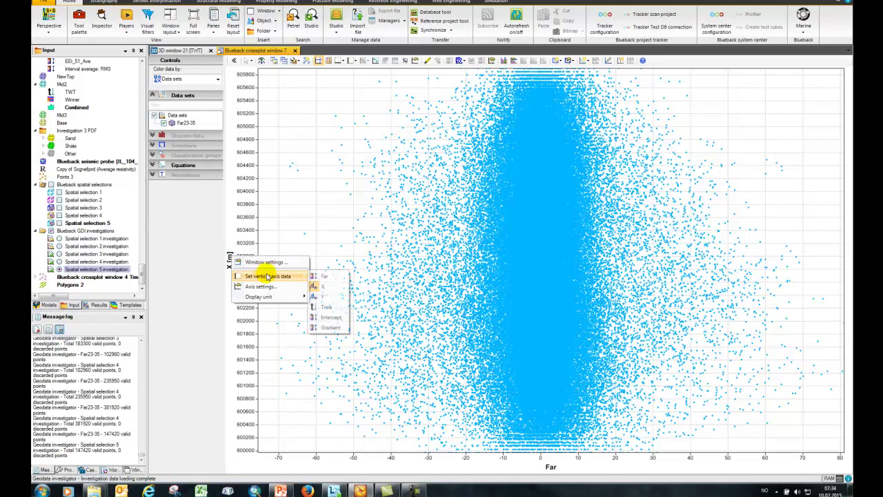
{"action": "left_click", "coordinate": [332, 317]}
{"action": "right_click", "coordinate": [550, 467]}
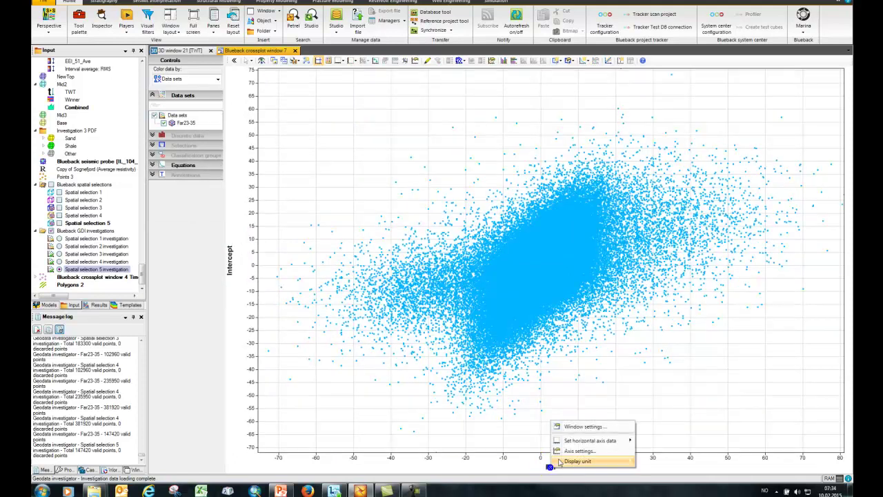
{"action": "mouse_move", "coordinate": [593, 440]}
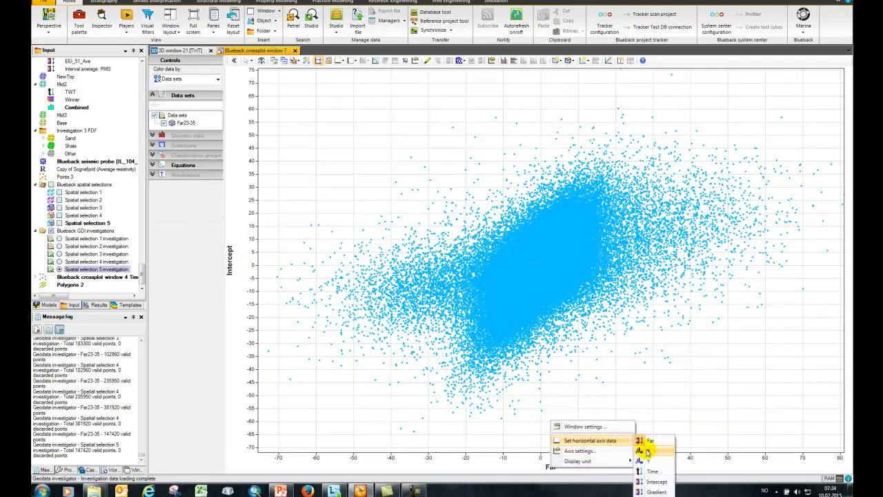
{"action": "left_click", "coordinate": [655, 491]}
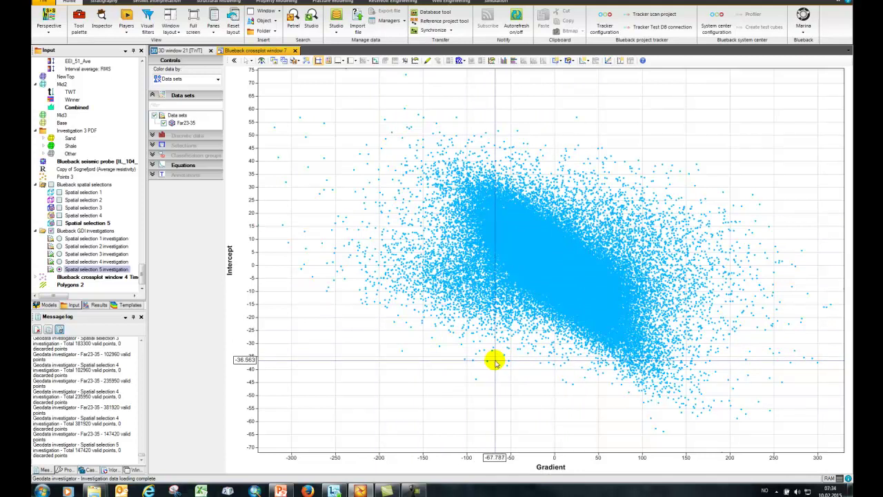
Step: Add an eight-point polygon filter enclosing the low-gradient, low-intercept points along the lower edge of the main crossplot trend
{"action": "left_click", "coordinate": [529, 305]}
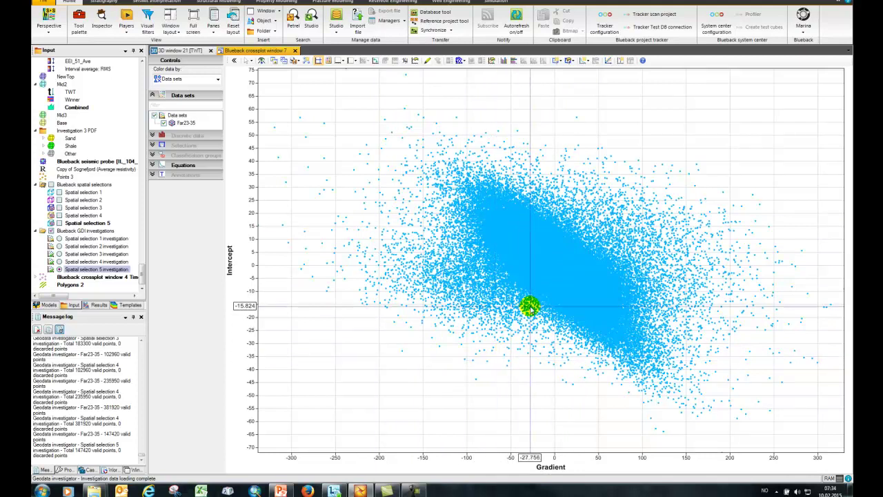
{"action": "left_click", "coordinate": [556, 61]}
{"action": "mouse_move", "coordinate": [573, 70]}
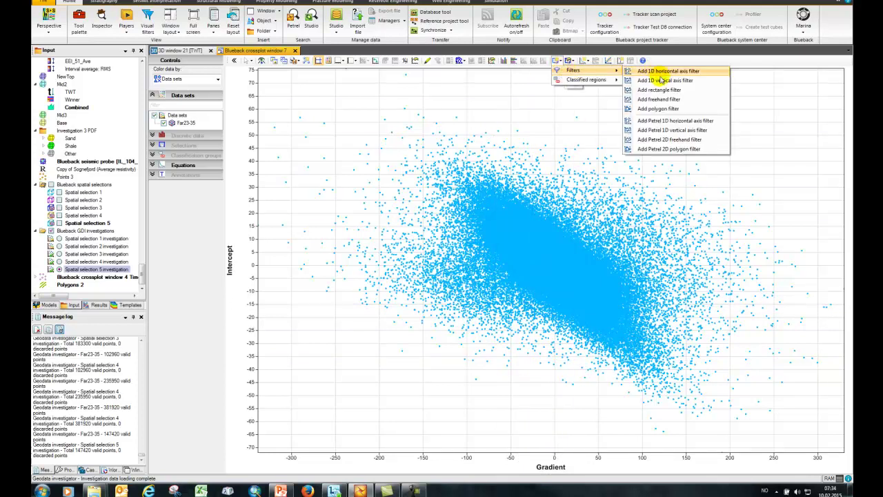
{"action": "left_click", "coordinate": [661, 109]}
{"action": "left_click", "coordinate": [395, 179]}
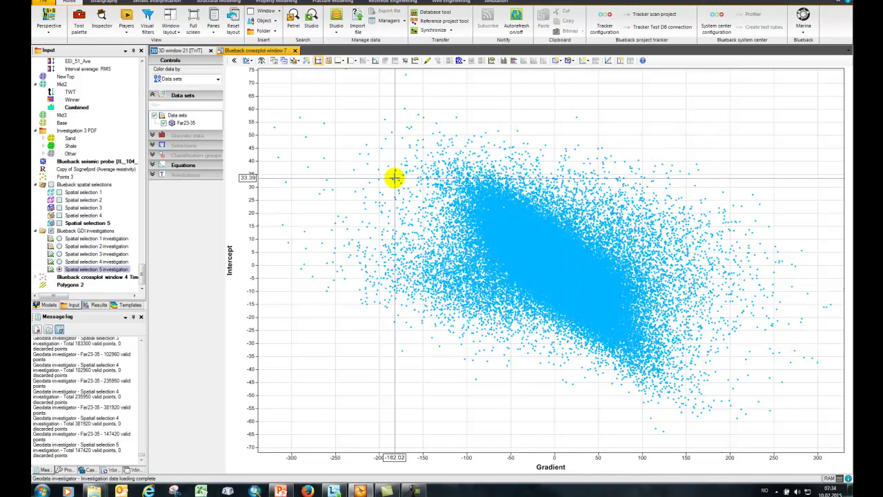
{"action": "left_click", "coordinate": [485, 241]}
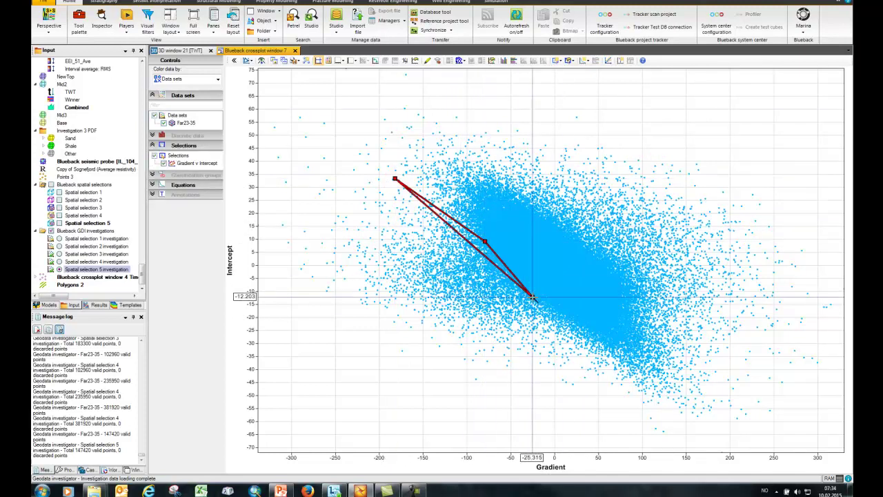
{"action": "left_click", "coordinate": [533, 296]}
{"action": "left_click", "coordinate": [581, 327]}
{"action": "left_click", "coordinate": [624, 376]}
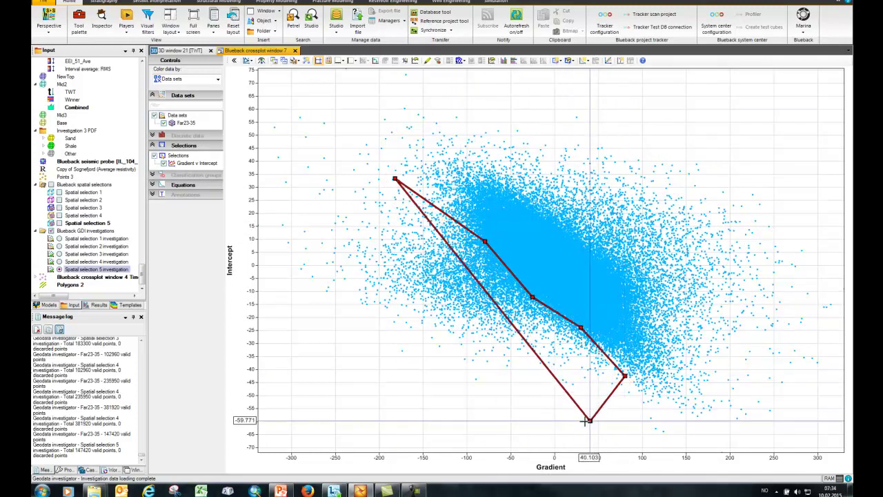
{"action": "left_click", "coordinate": [590, 421]}
{"action": "left_click", "coordinate": [473, 426]}
{"action": "left_click", "coordinate": [359, 388]}
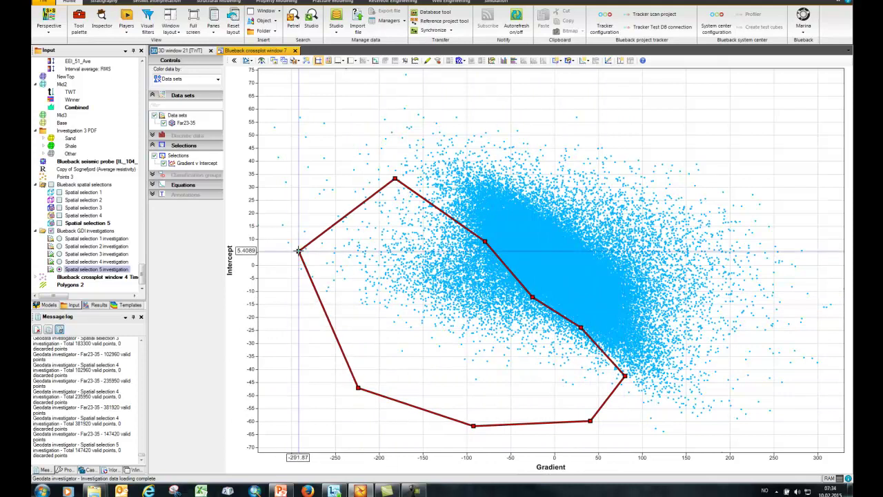
{"action": "double_click", "coordinate": [298, 251]}
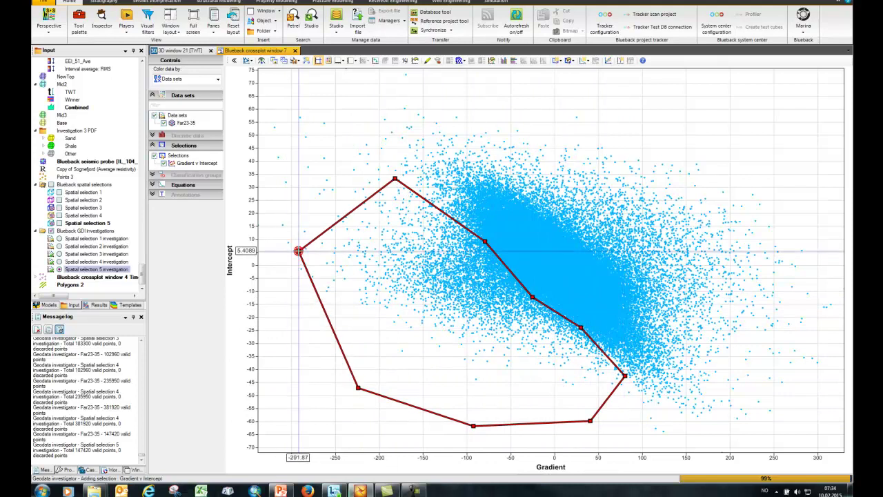
Step: Place the crossplot beside the 3D window and shift the inline section slightly relative to the Spatial selection 5 box
{"action": "double_click", "coordinate": [258, 52]}
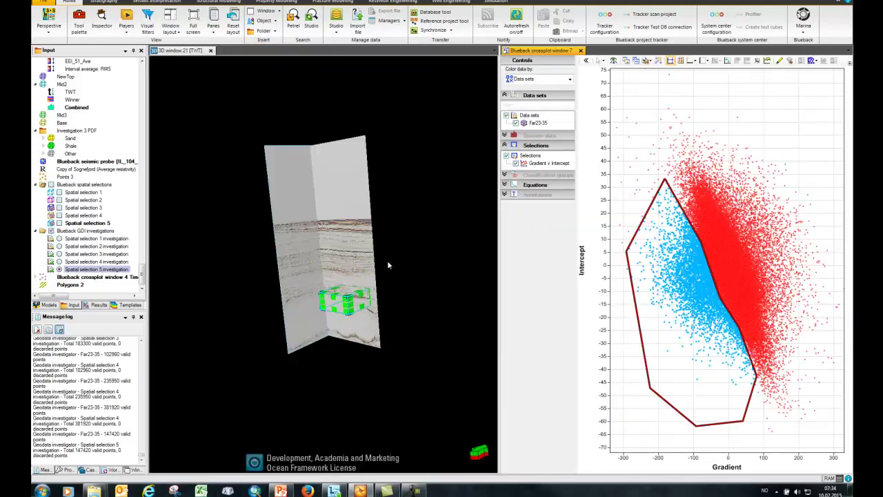
{"action": "left_click", "coordinate": [396, 242]}
{"action": "left_click_drag", "start_coordinate": [333, 201], "coordinate": [346, 231]}
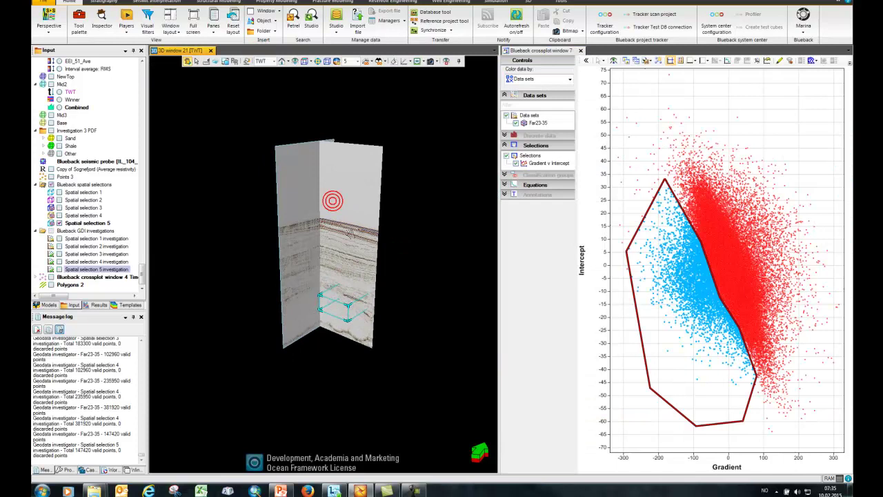
{"action": "scroll", "coordinate": [345, 234], "scroll_direction": "up", "scroll_amount": 5}
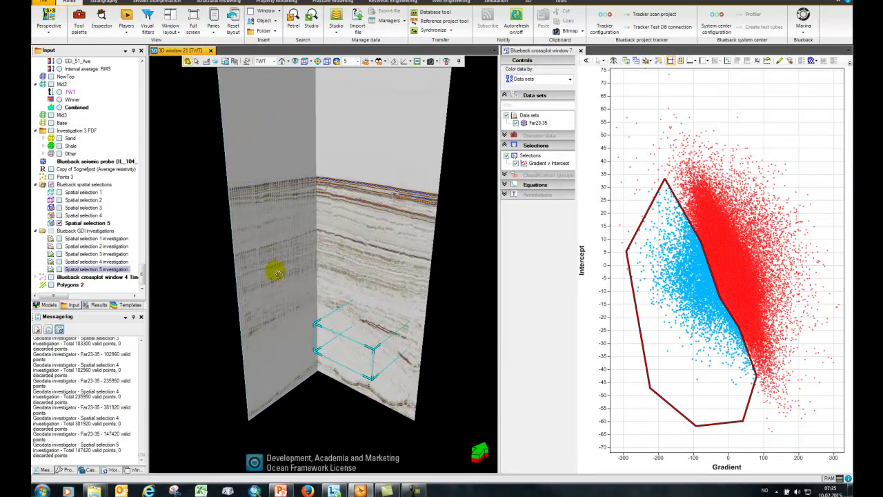
{"action": "key", "text": "m"}
{"action": "left_click_drag", "start_coordinate": [266, 275], "coordinate": [277, 281]}
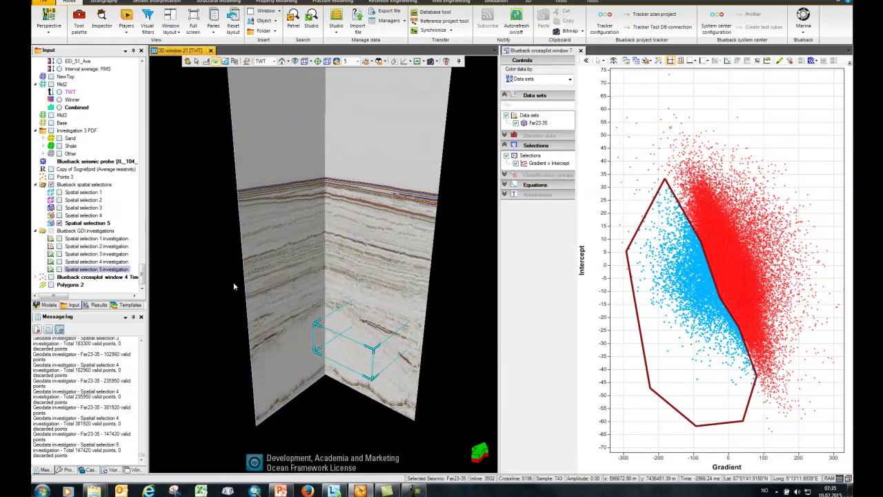
Step: Display the Spatial selection 5 investigation in the 3D window and hide the points outside the polygon filter through its Petrel windows style
{"action": "left_click", "coordinate": [108, 278]}
{"action": "left_click", "coordinate": [59, 269]}
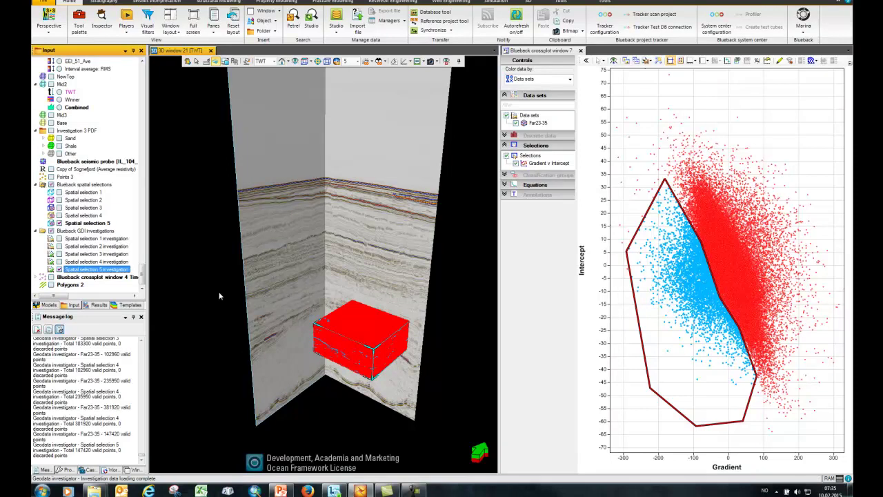
{"action": "double_click", "coordinate": [106, 270]}
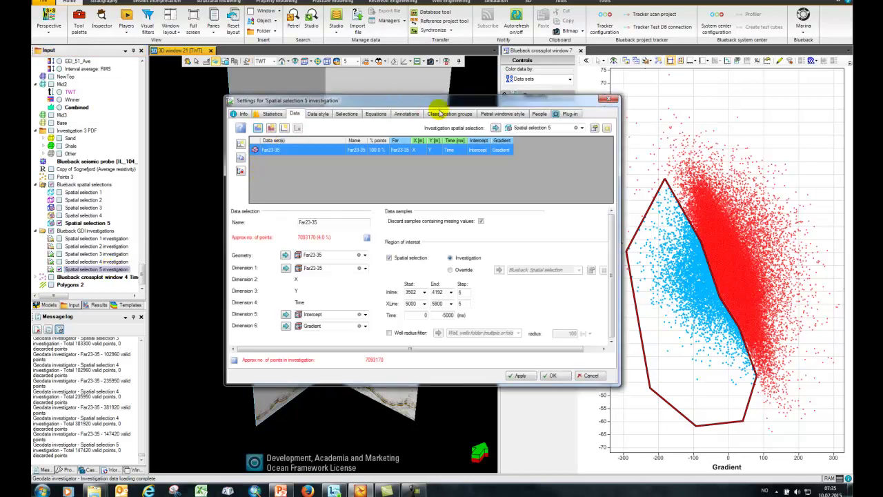
{"action": "left_click", "coordinate": [507, 115]}
{"action": "left_click", "coordinate": [237, 136]}
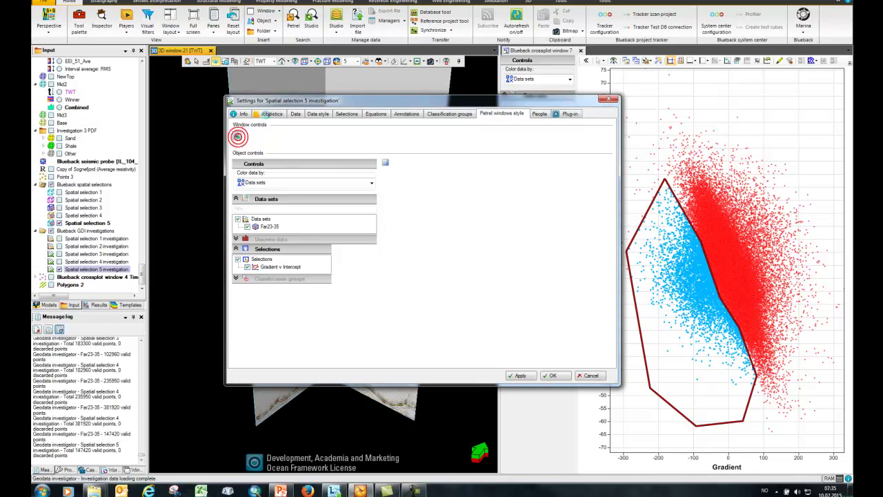
{"action": "left_click_drag", "start_coordinate": [246, 103], "coordinate": [882, 104]}
{"action": "left_click", "coordinate": [351, 288]}
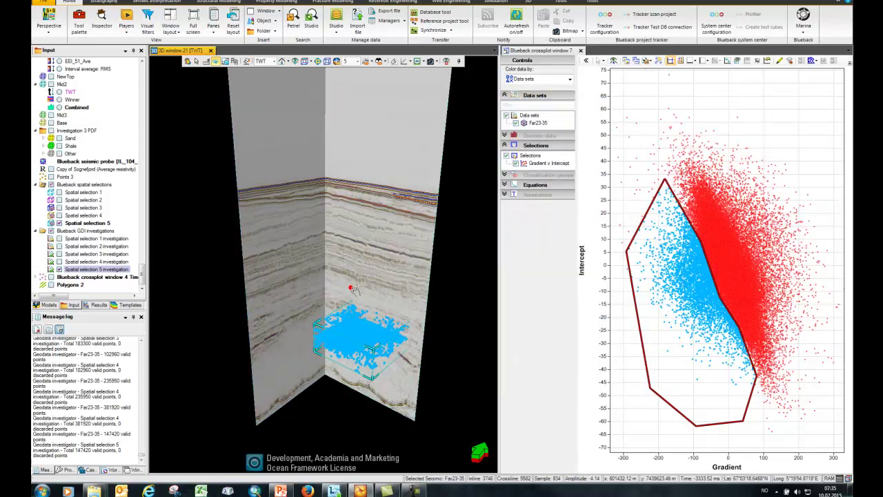
{"action": "key", "text": "Escape"}
Step: Move the whole polygon filter slightly away from the main crossplot trend, toward lower gradient and intercept
{"action": "left_click_drag", "start_coordinate": [351, 288], "coordinate": [341, 268]}
{"action": "scroll", "coordinate": [342, 271], "scroll_direction": "up", "scroll_amount": 3}
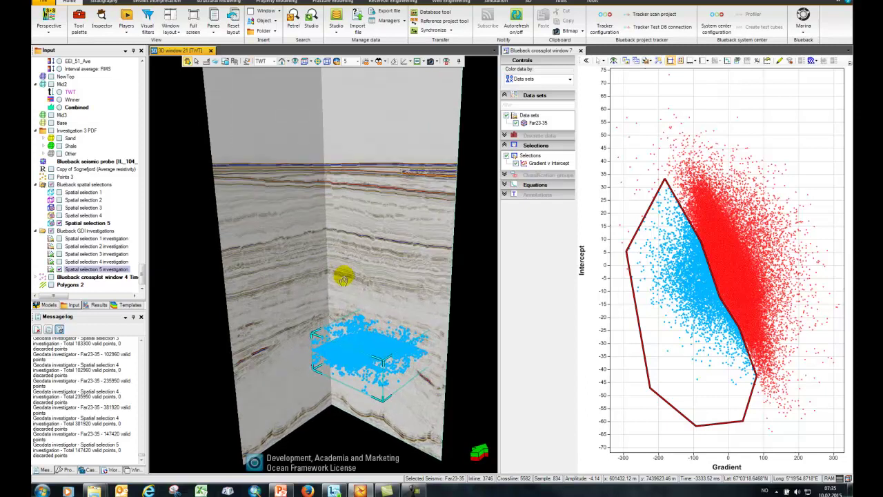
{"action": "middle_click_drag", "start_coordinate": [343, 276], "coordinate": [324, 249]}
{"action": "scroll", "coordinate": [322, 248], "scroll_direction": "up", "scroll_amount": 3}
{"action": "left_click_drag", "start_coordinate": [323, 250], "coordinate": [314, 238]}
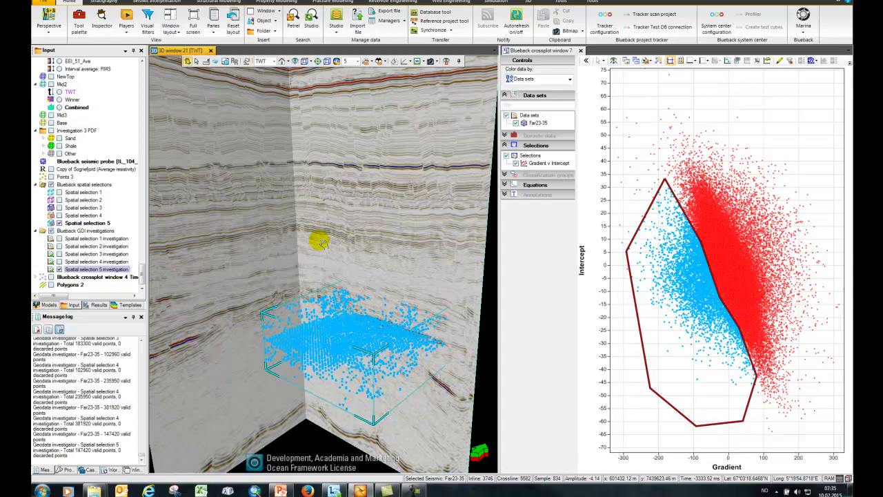
{"action": "mouse_move", "coordinate": [706, 265]}
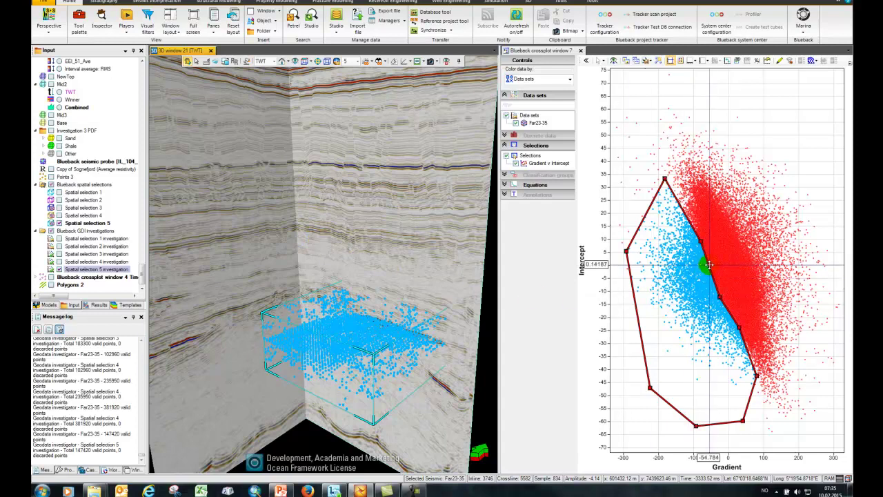
{"action": "left_click_drag", "start_coordinate": [710, 264], "coordinate": [699, 271]}
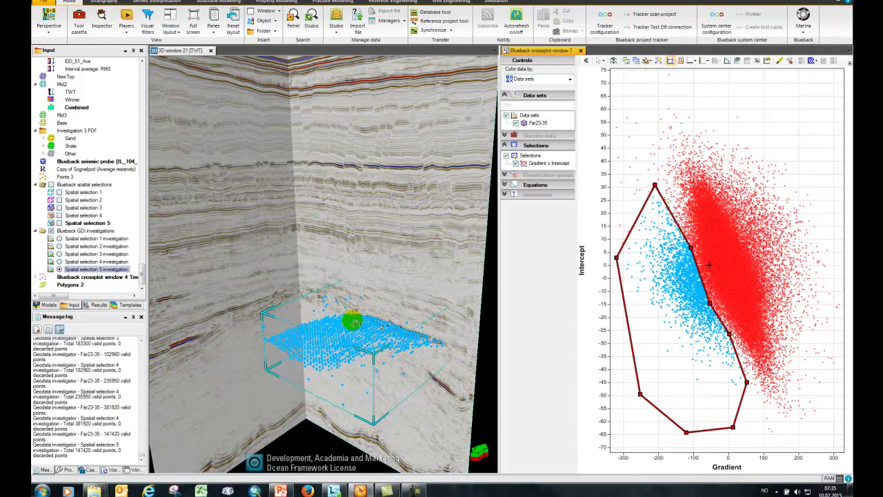
Step: Enlarge the Spatial selection 5 box by pulling its near side outward in the 3D window, and refresh the investigation's points
{"action": "left_click_drag", "start_coordinate": [384, 262], "coordinate": [314, 316]}
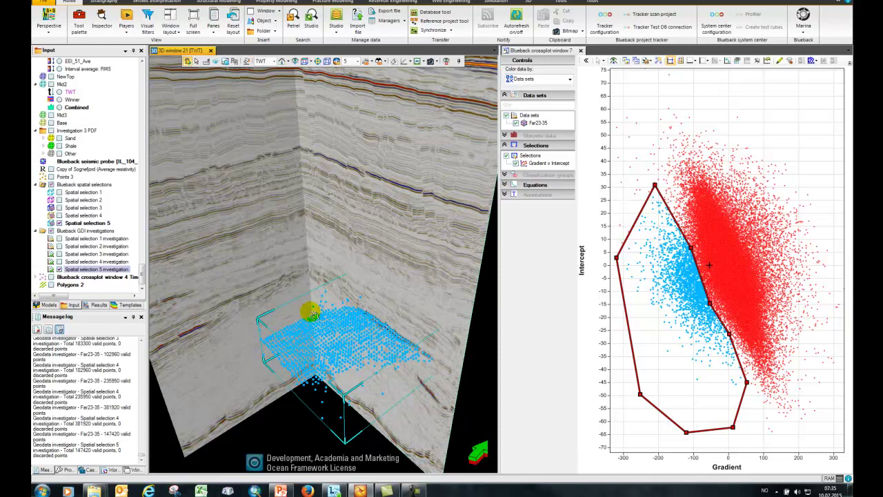
{"action": "left_click", "coordinate": [283, 308]}
{"action": "left_click_drag", "start_coordinate": [260, 319], "coordinate": [178, 302]}
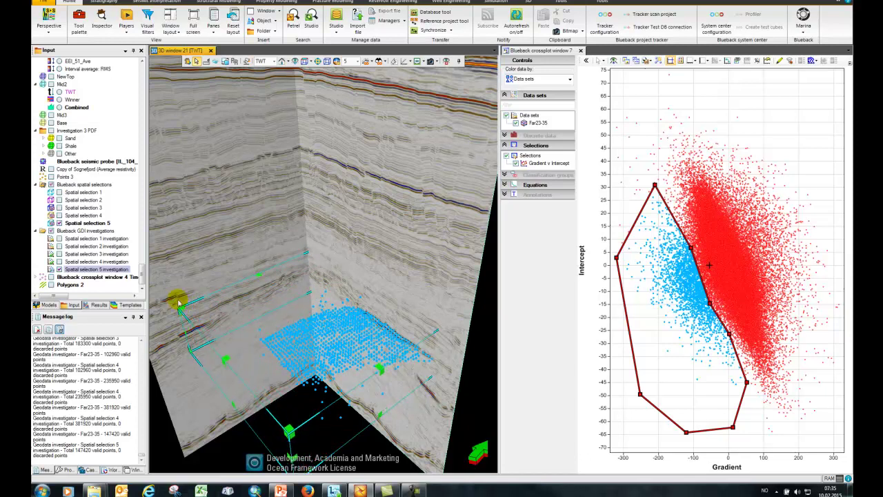
{"action": "right_click", "coordinate": [100, 269]}
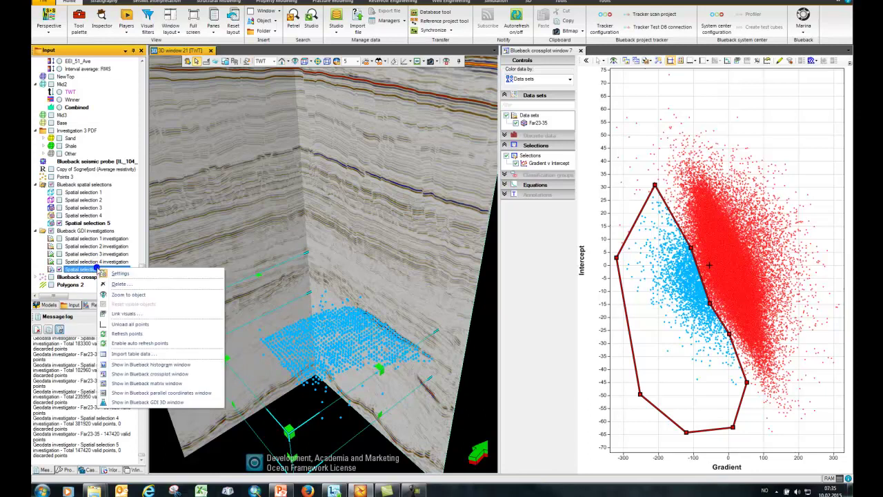
{"action": "left_click", "coordinate": [128, 333]}
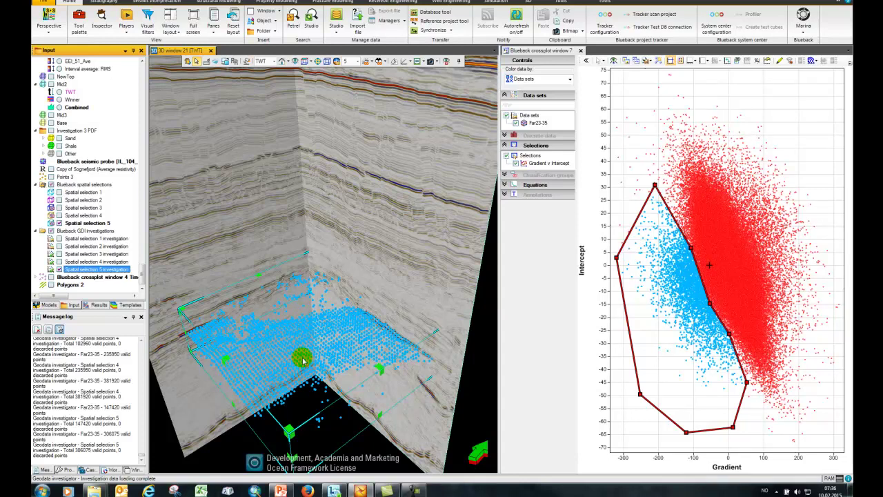
Step: Create an interpretation window from the XLine 5582 seismic section in the 3D window
{"action": "left_click_drag", "start_coordinate": [336, 372], "coordinate": [310, 360]}
{"action": "left_click_drag", "start_coordinate": [390, 361], "coordinate": [287, 289]}
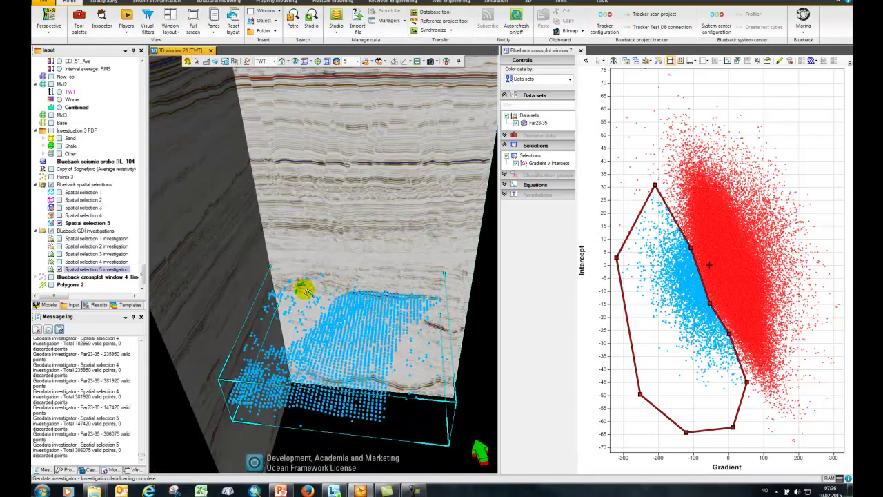
{"action": "left_click", "coordinate": [330, 269]}
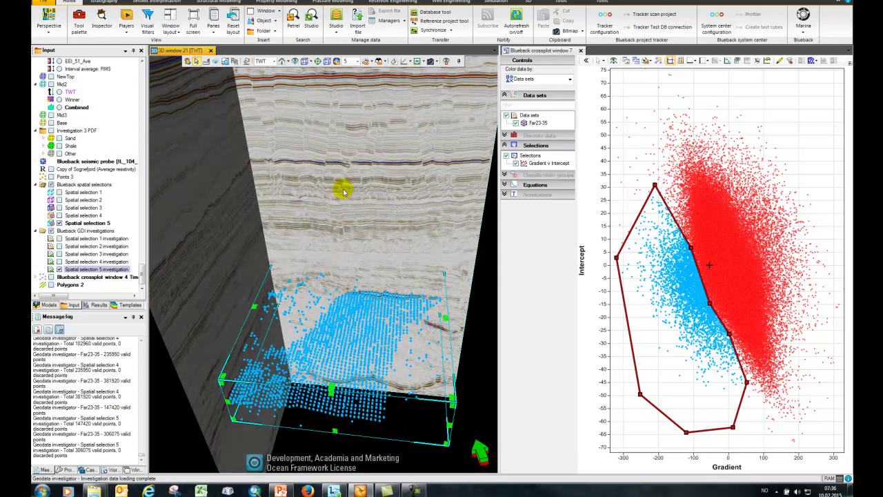
{"action": "right_click", "coordinate": [344, 192]}
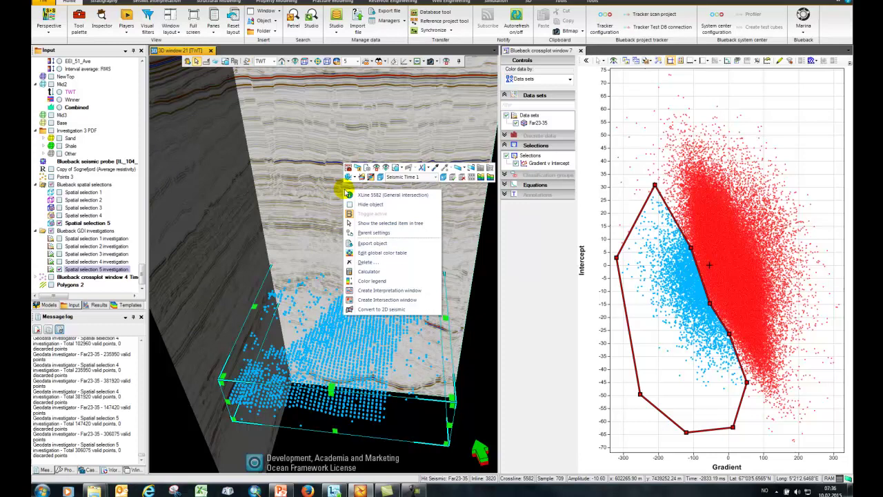
{"action": "left_click", "coordinate": [371, 291]}
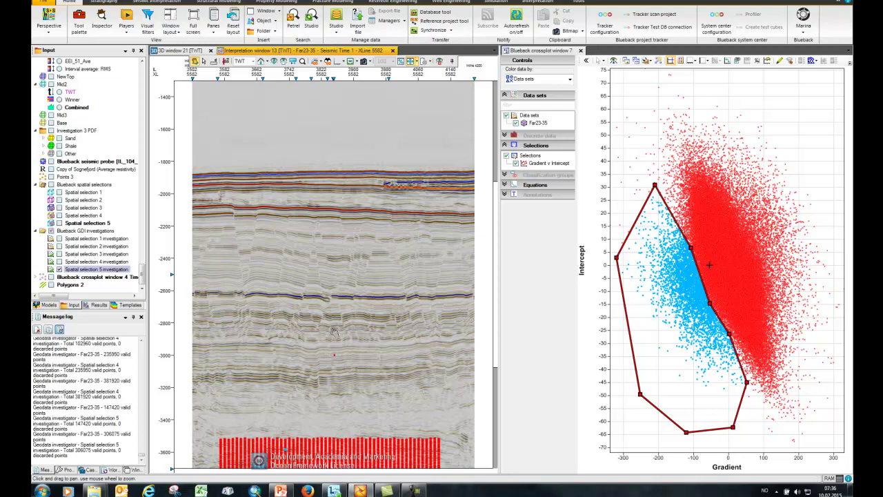
Step: Show the Spatial selection 5 outline in the interpretation window and hide the investigation points outside the polygon filter there
{"action": "left_click_drag", "start_coordinate": [338, 348], "coordinate": [334, 265]}
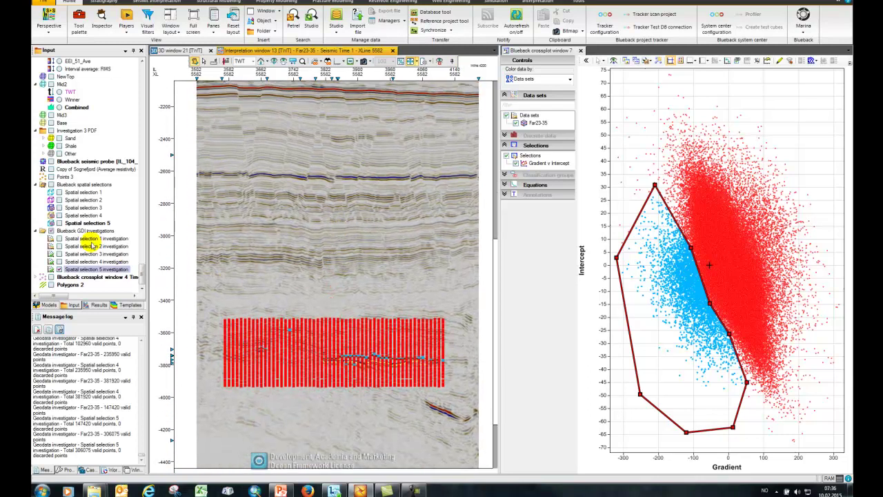
{"action": "left_click", "coordinate": [60, 224]}
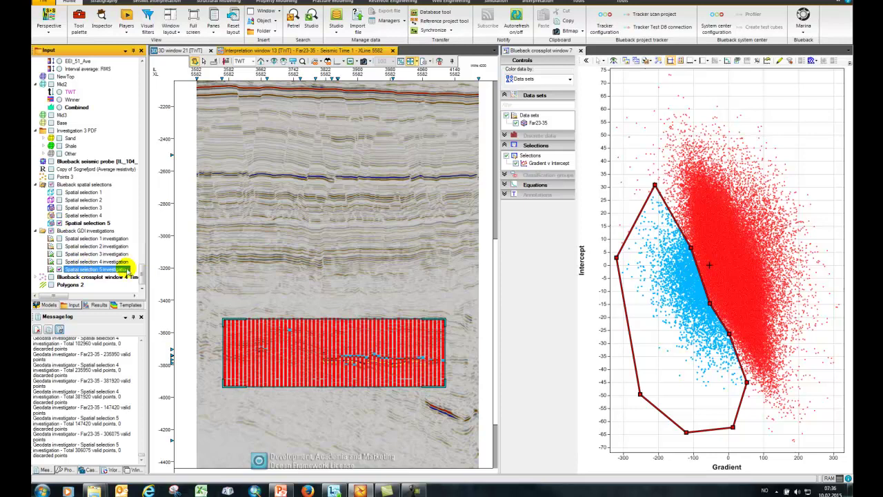
{"action": "left_click", "coordinate": [631, 251]}
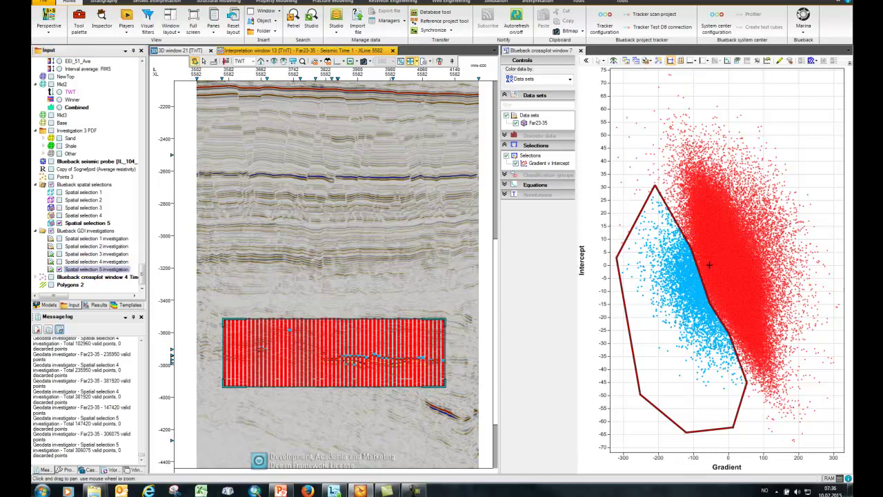
{"action": "double_click", "coordinate": [709, 265]}
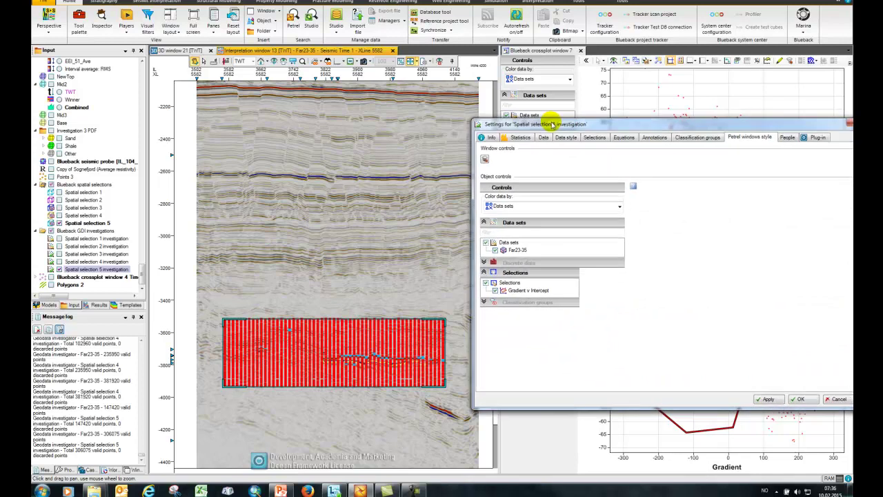
{"action": "left_click", "coordinate": [457, 158]}
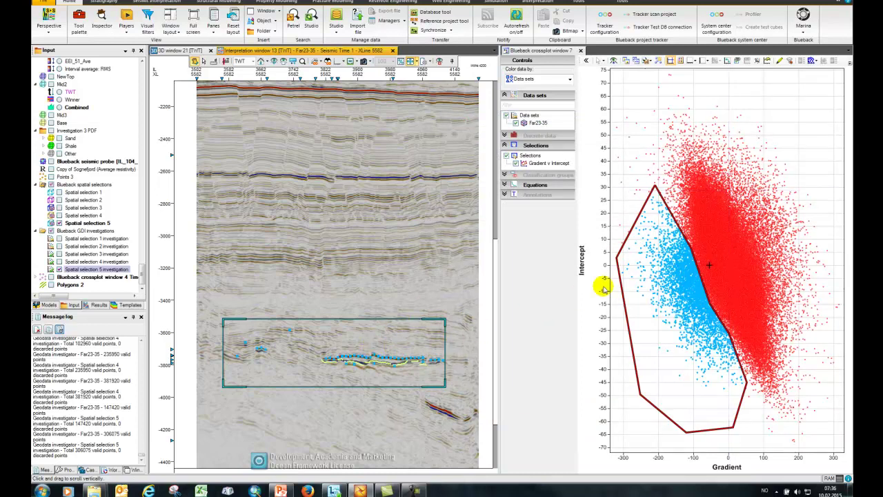
Step: Move the whole polygon filter back toward the main crossplot trend, to slightly higher gradient and intercept
{"action": "left_click", "coordinate": [691, 259]}
{"action": "left_click_drag", "start_coordinate": [694, 257], "coordinate": [702, 254]}
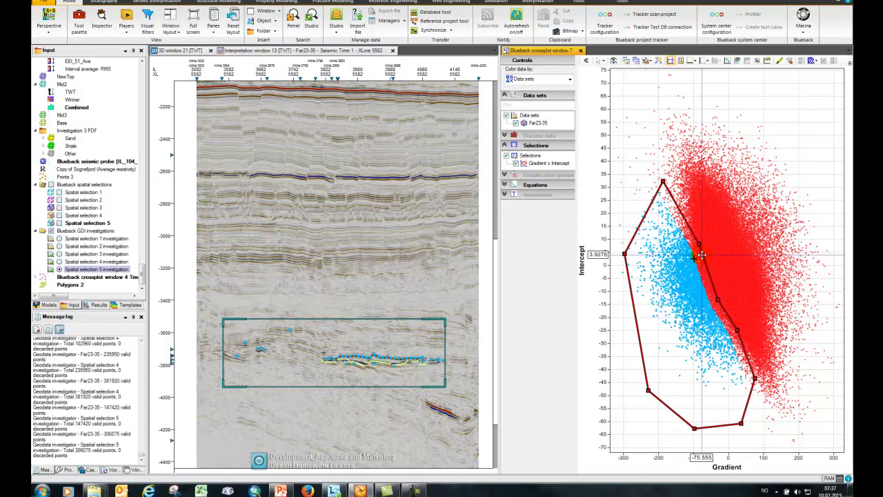